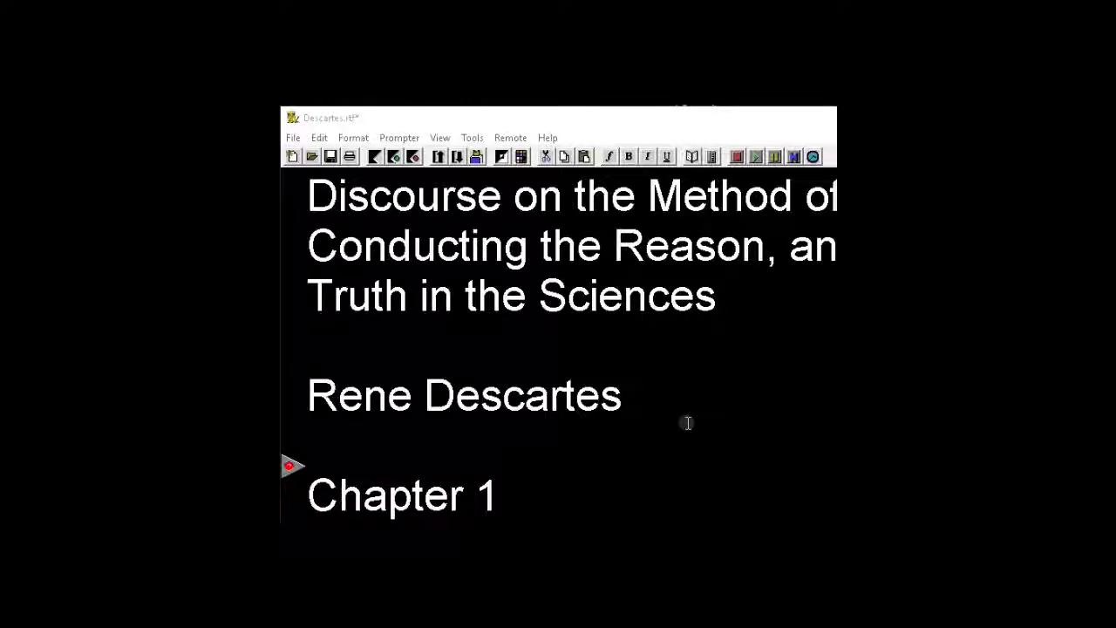
- View the program's About information with its version and library details, and close it
left_click(547, 140)
left_click(611, 225)
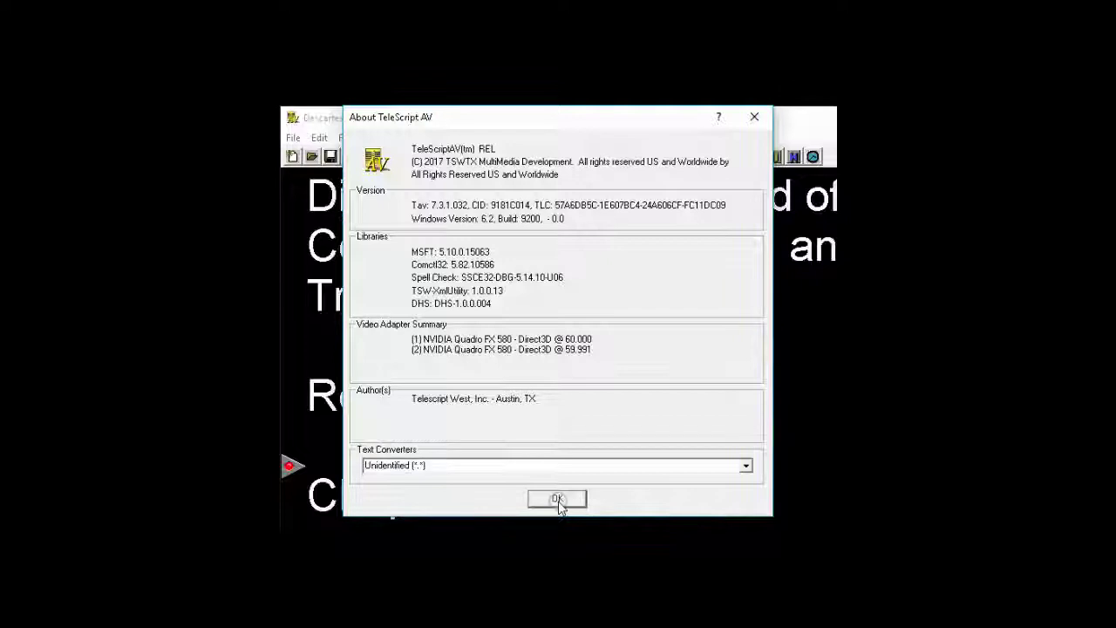
left_click(558, 498)
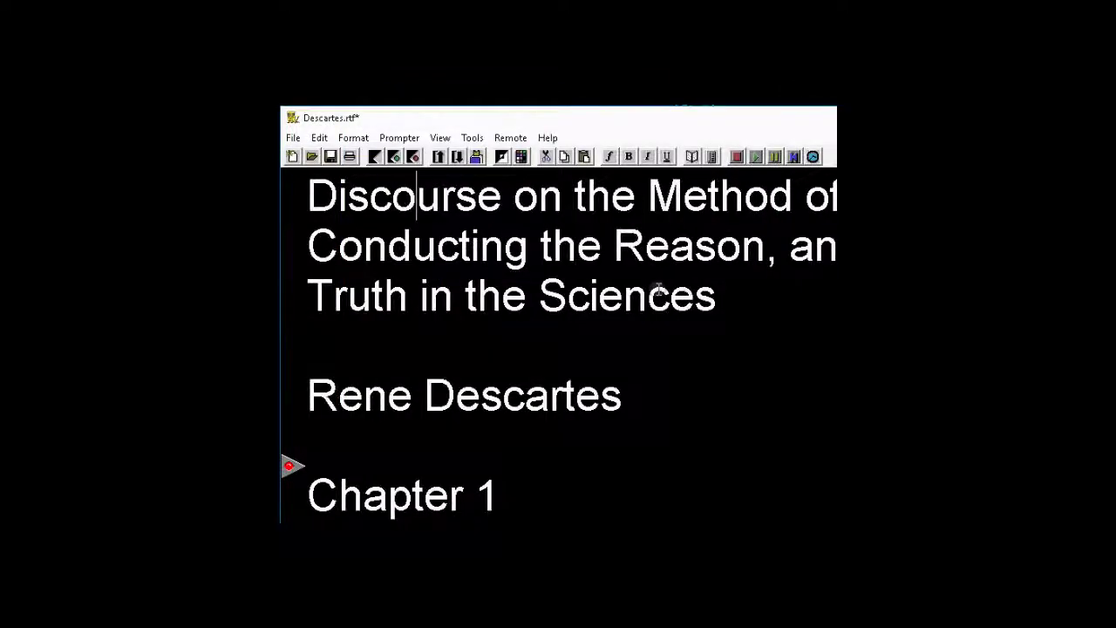
- Review the Script Linking options in the Prompter preferences and close the preferences
left_click(472, 138)
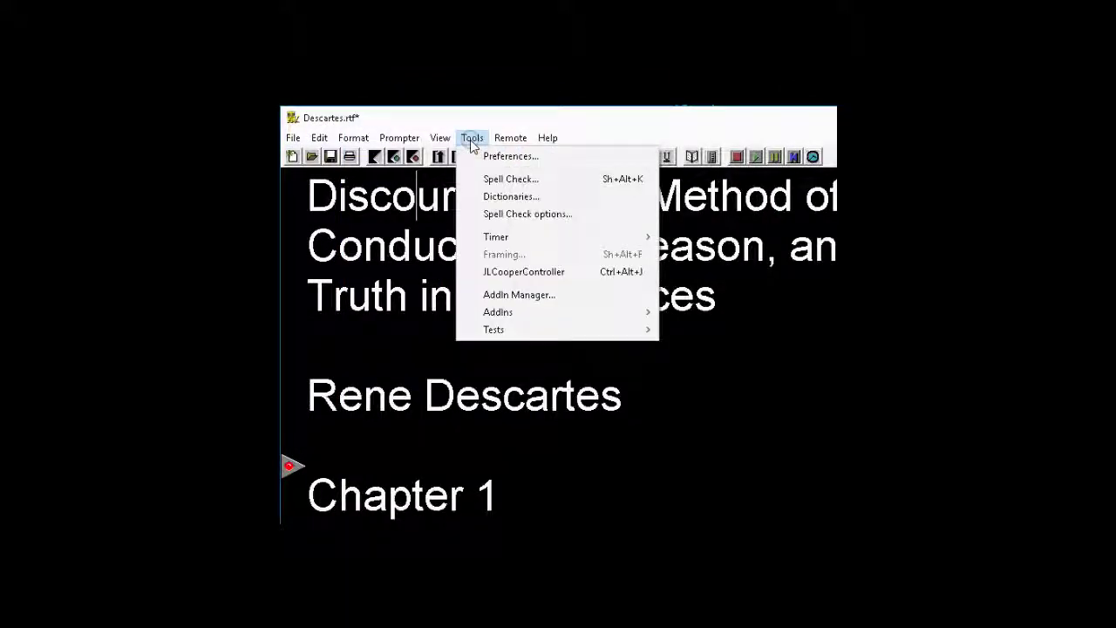
left_click(524, 165)
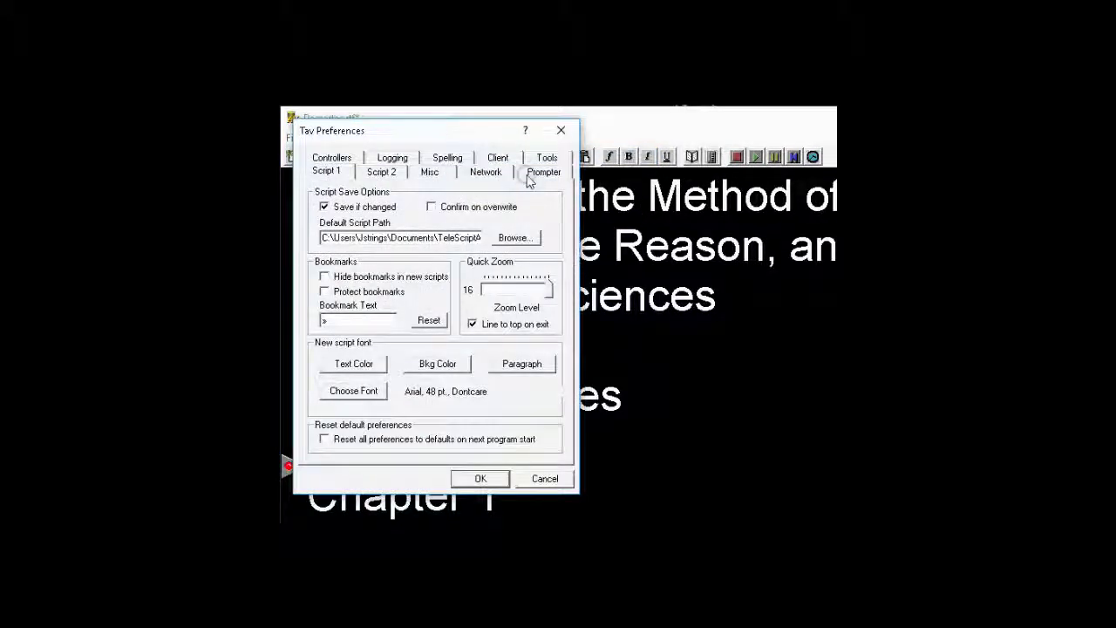
left_click(542, 173)
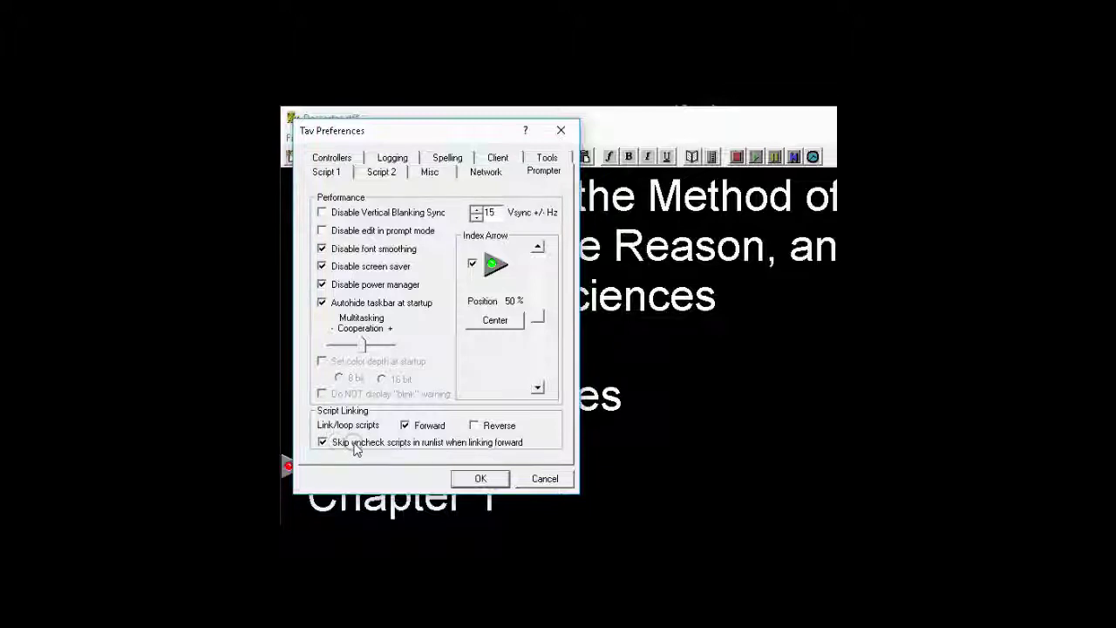
left_click(484, 480)
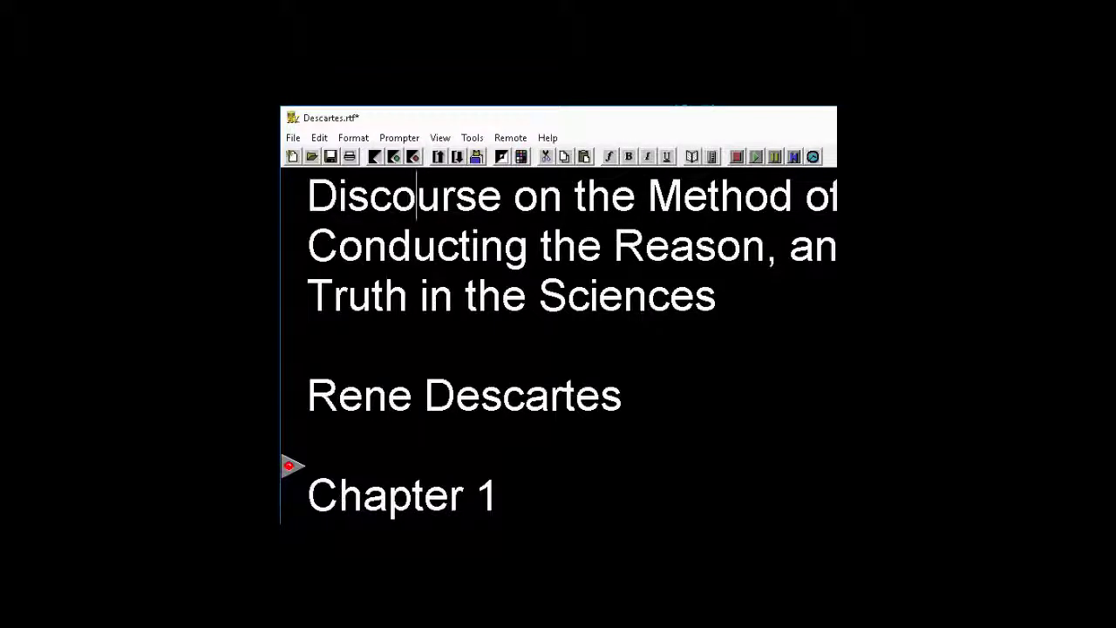
- Bring the SampleRunlist.trl run list into view over the script and place the on-screen TAV Controller beside its script names
left_click_drag(1046, 190, 693, 191)
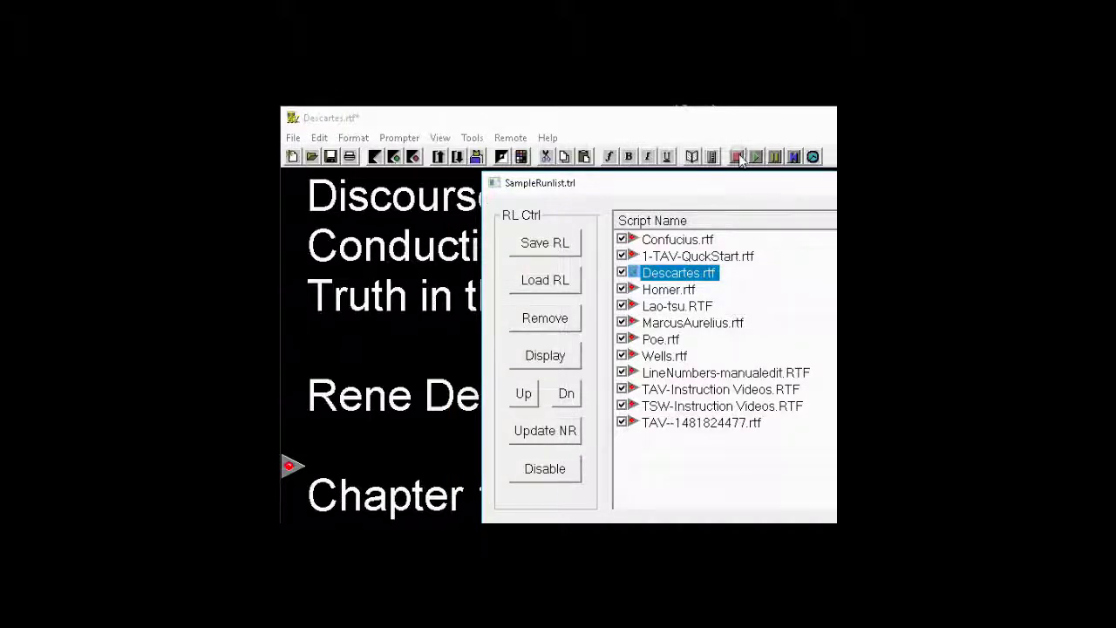
left_click(711, 164)
left_click(710, 162)
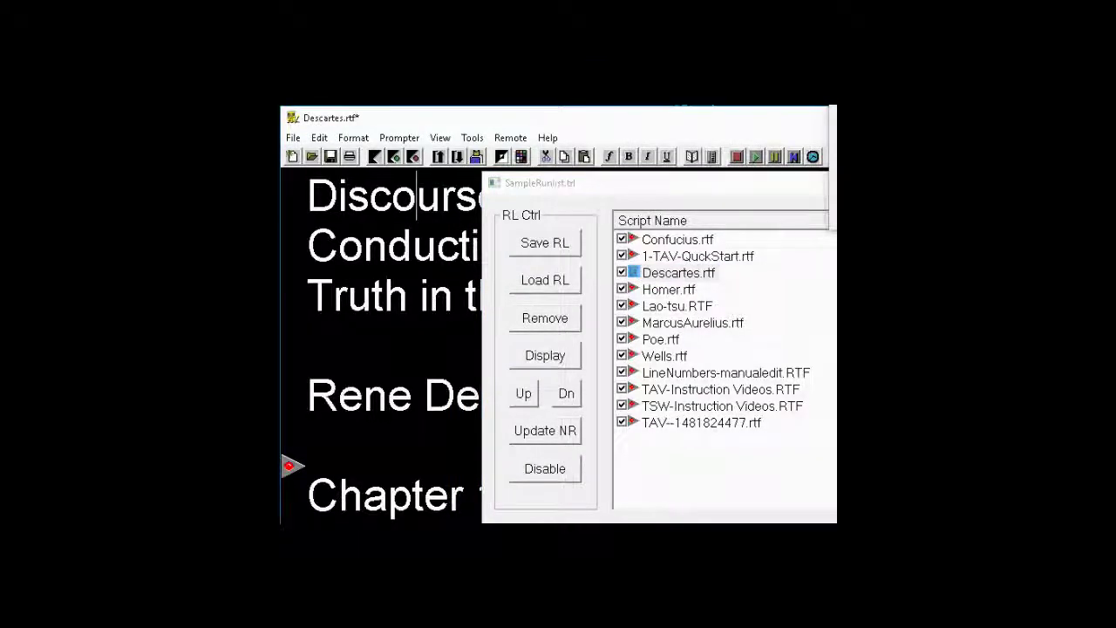
left_click_drag(579, 327, 506, 340)
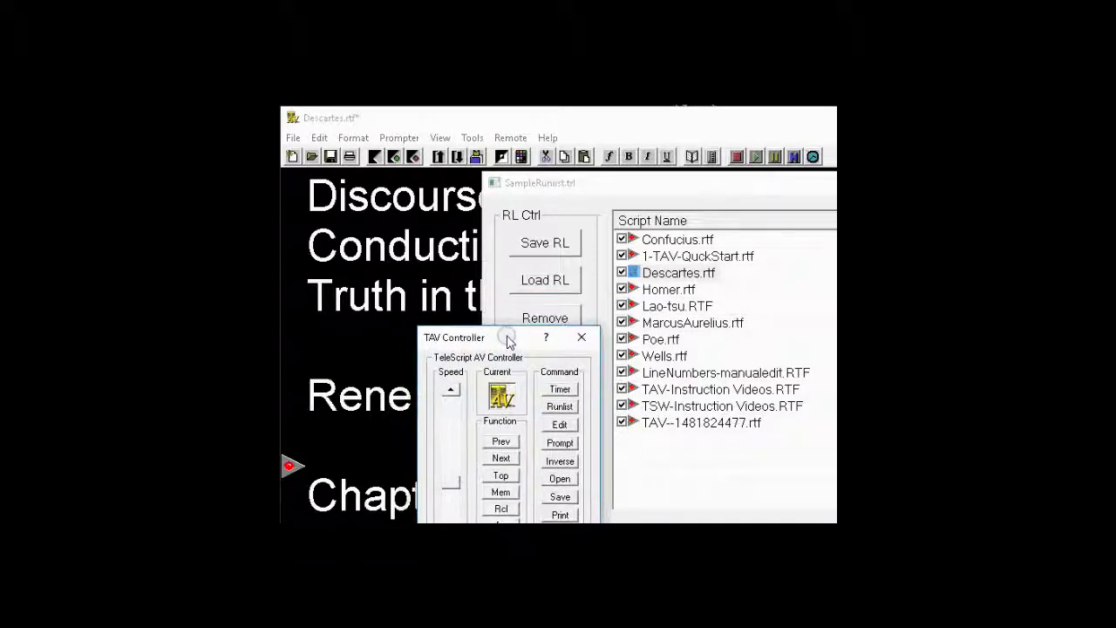
- Advance from Descartes through Homer to Lao-tsu with the controller, saving the script changes, and step back to Descartes
left_click(501, 458)
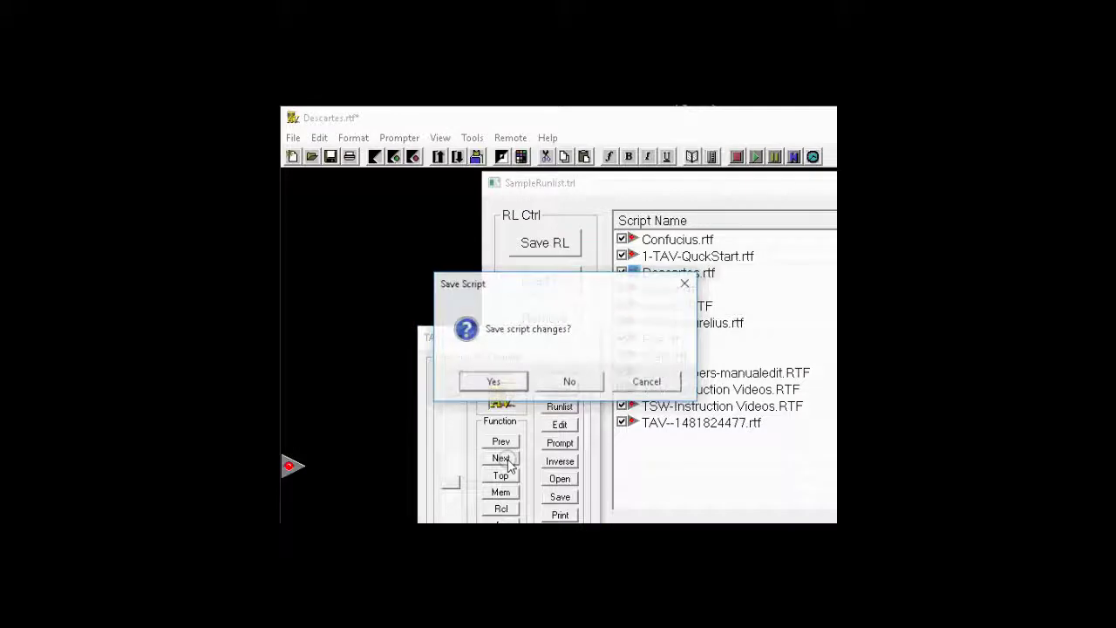
left_click(495, 381)
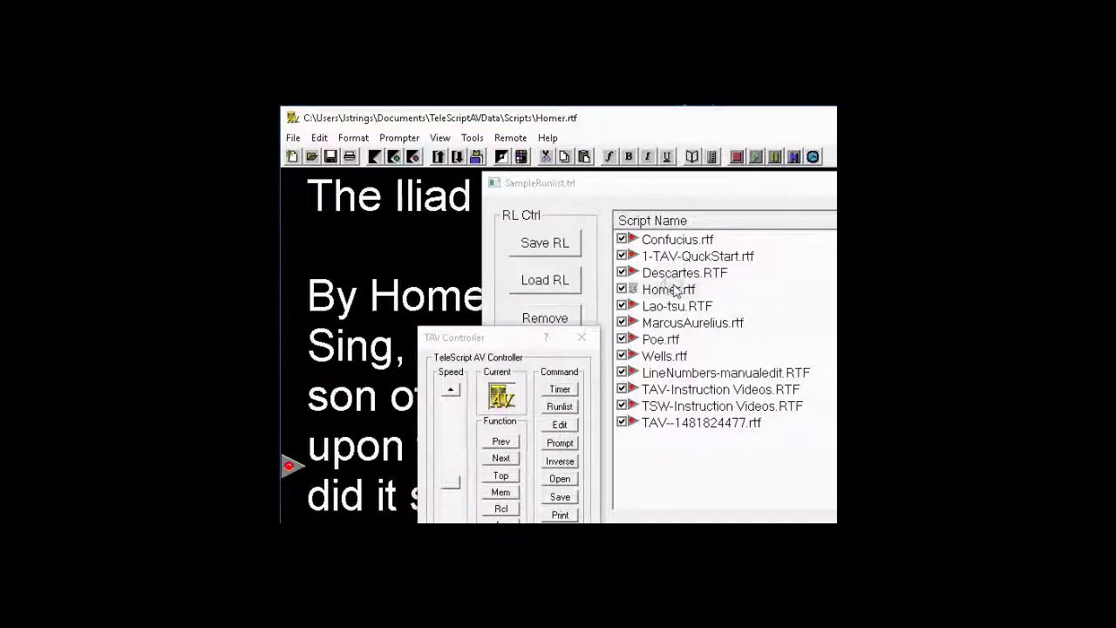
left_click(501, 460)
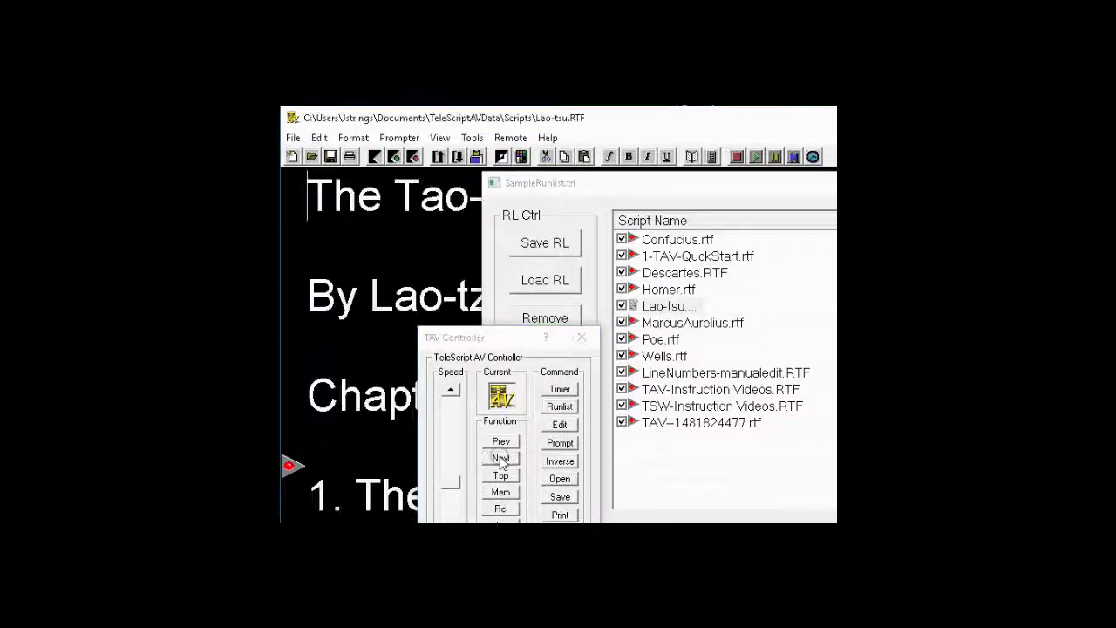
left_click(501, 443)
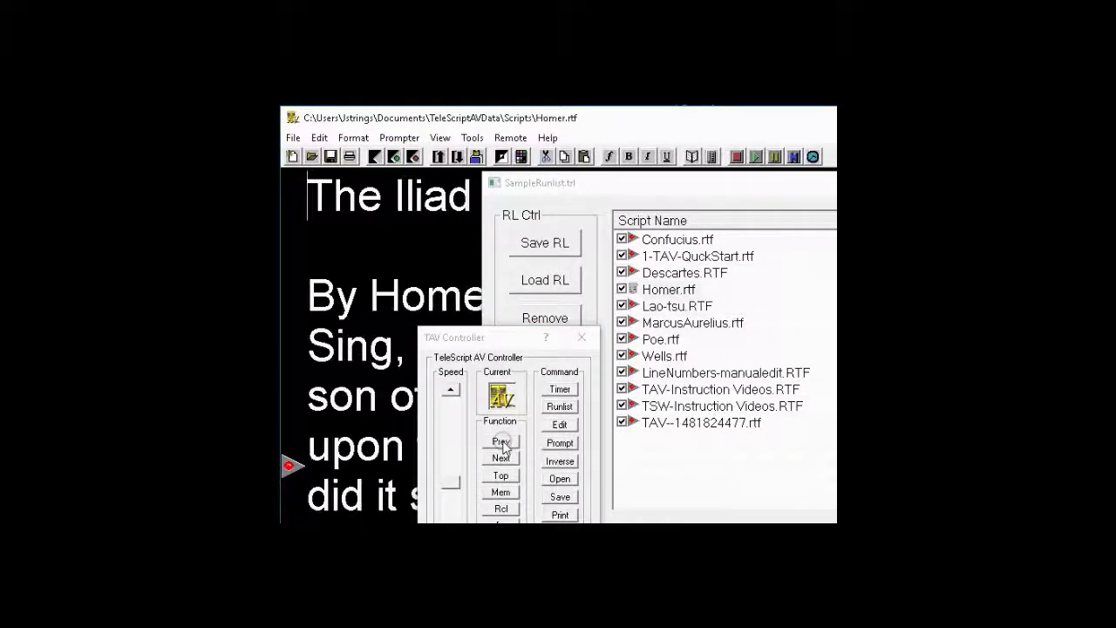
left_click(501, 443)
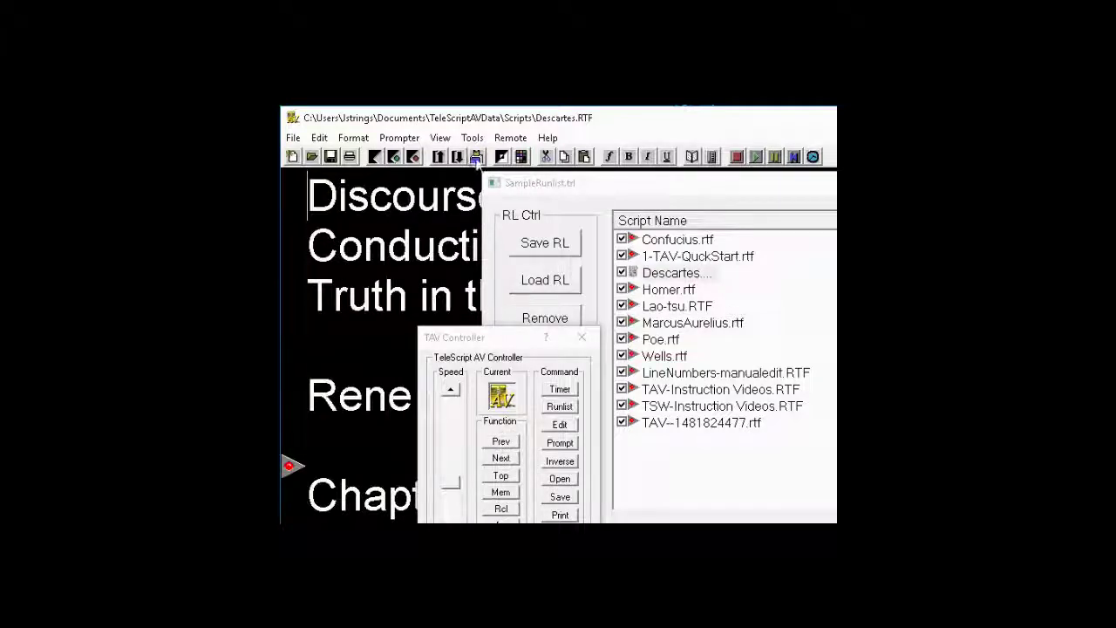
- Verify in the Prompter preferences that skipping unchecked run list scripts when linking forward is enabled
left_click(472, 138)
left_click(511, 157)
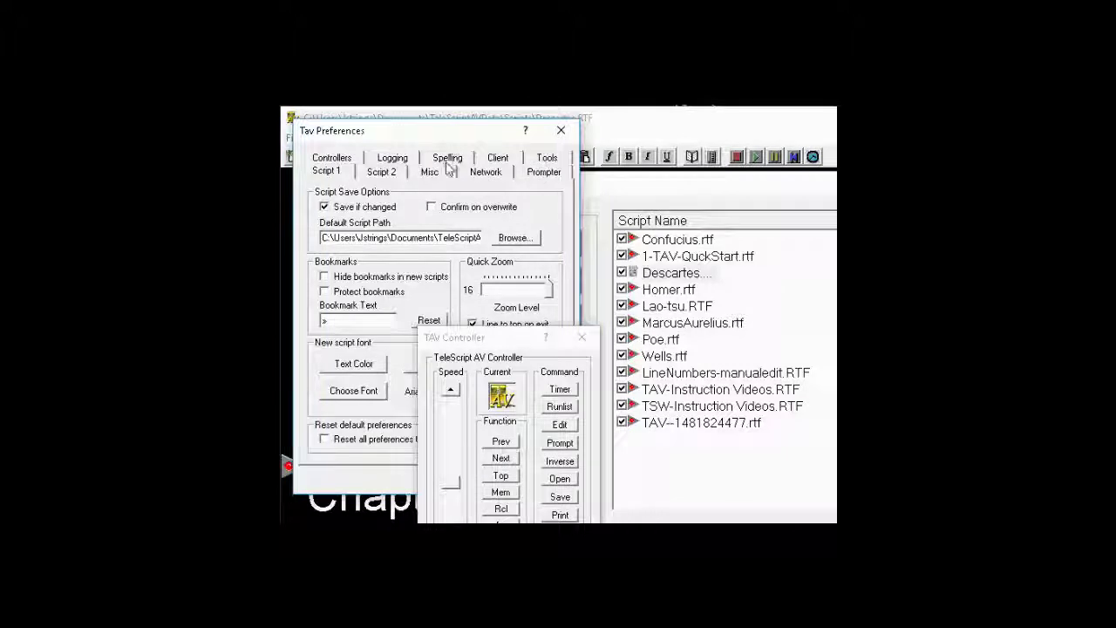
left_click(332, 158)
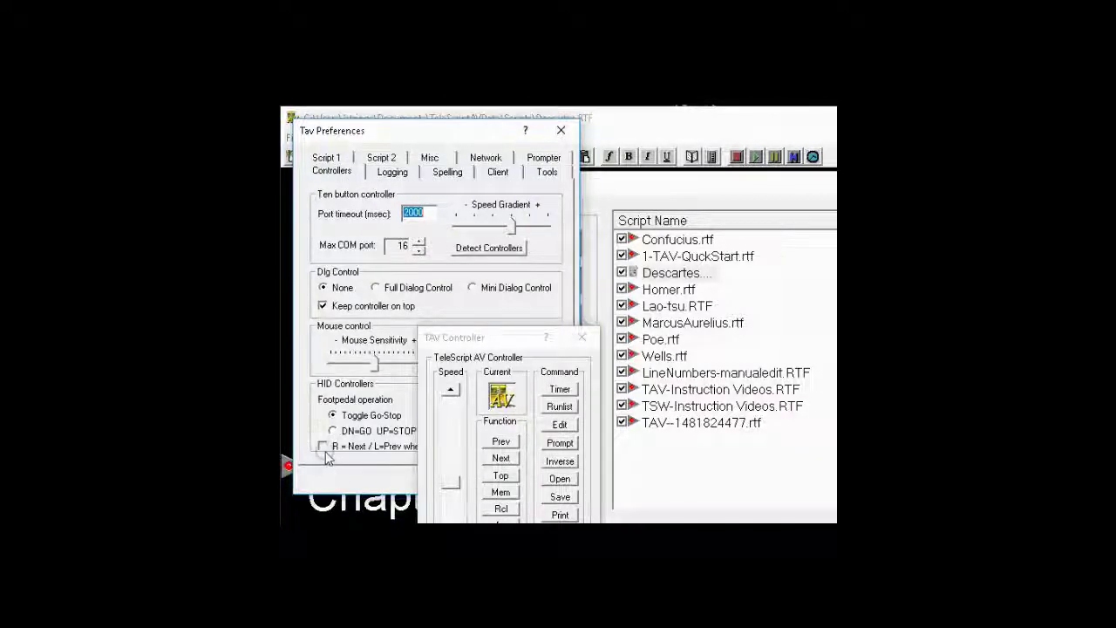
left_click(540, 159)
left_click(324, 444)
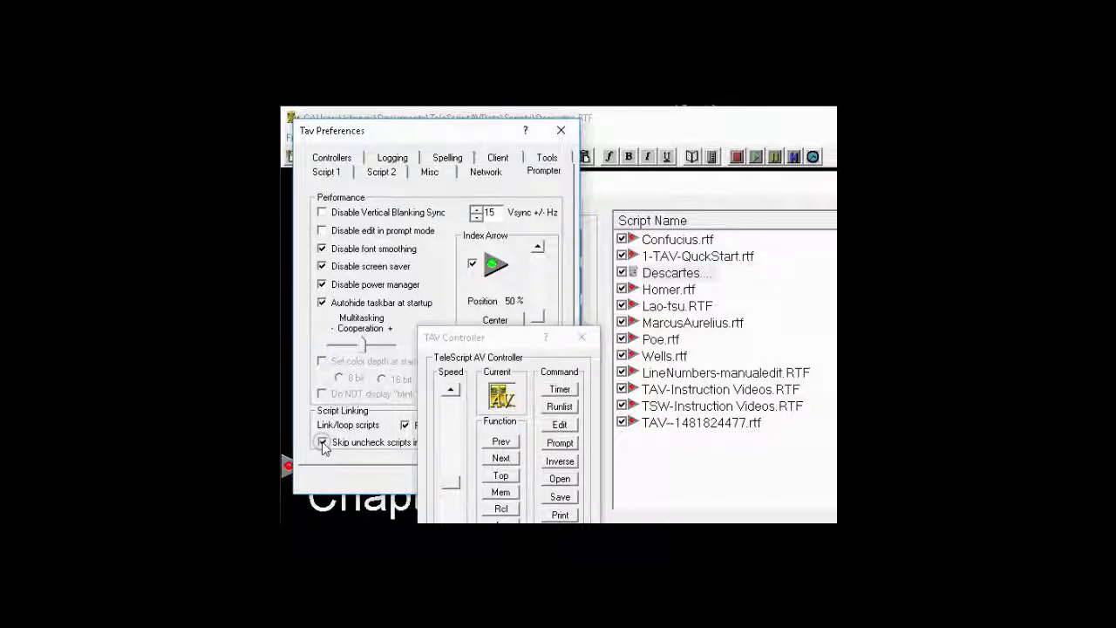
left_click(323, 443)
left_click_drag(453, 132, 608, 126)
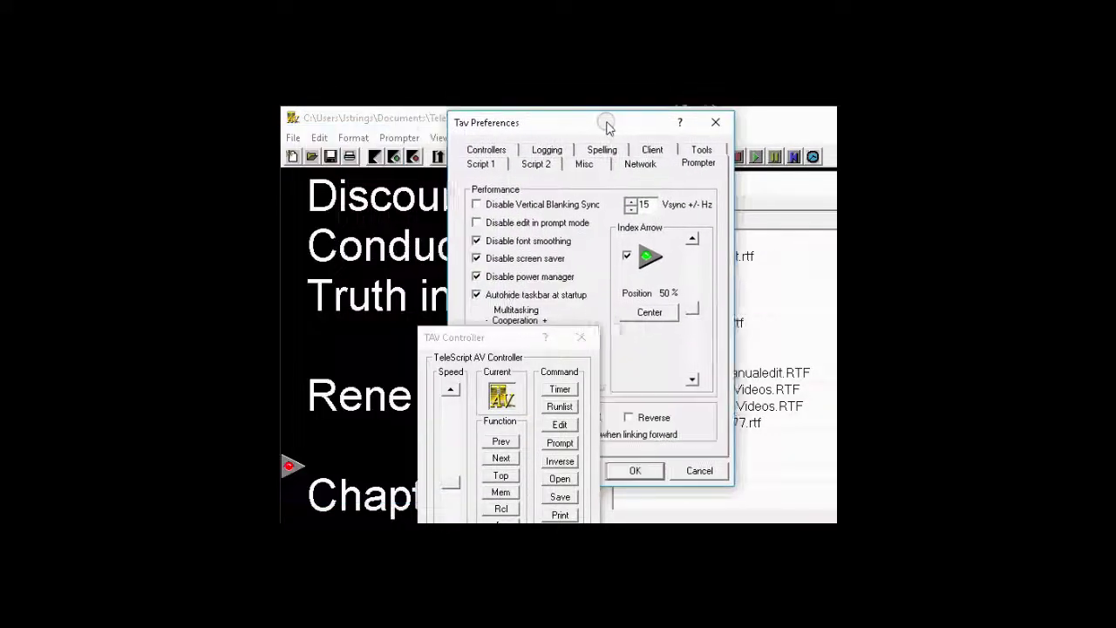
left_click(636, 469)
- Uncheck Homer.rtf in the run list and select the Descartes script
left_click(626, 273)
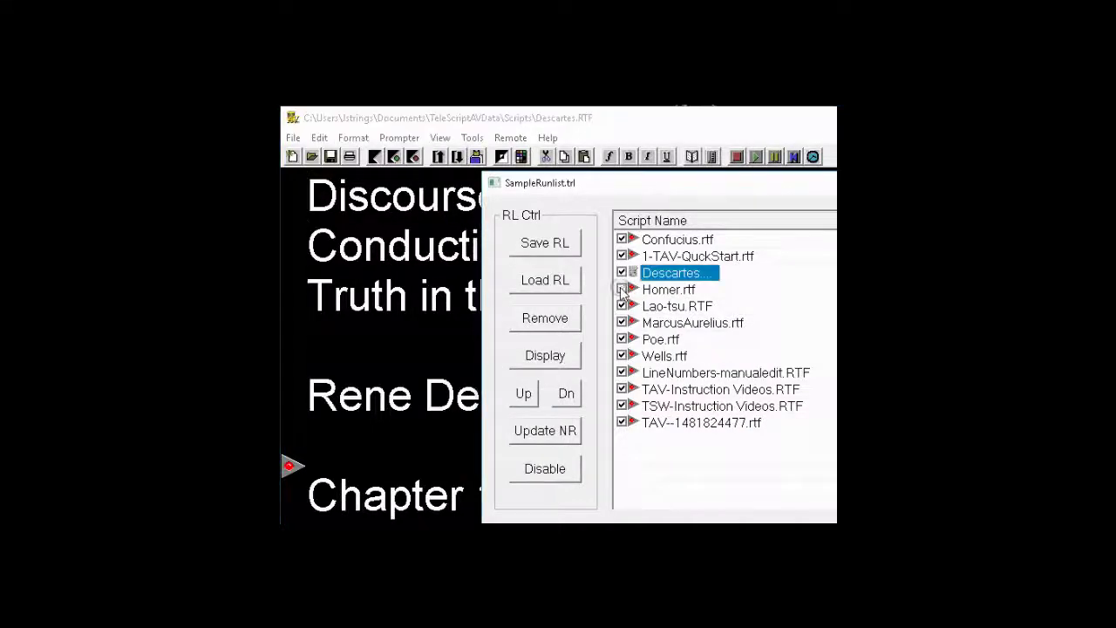
left_click(621, 289)
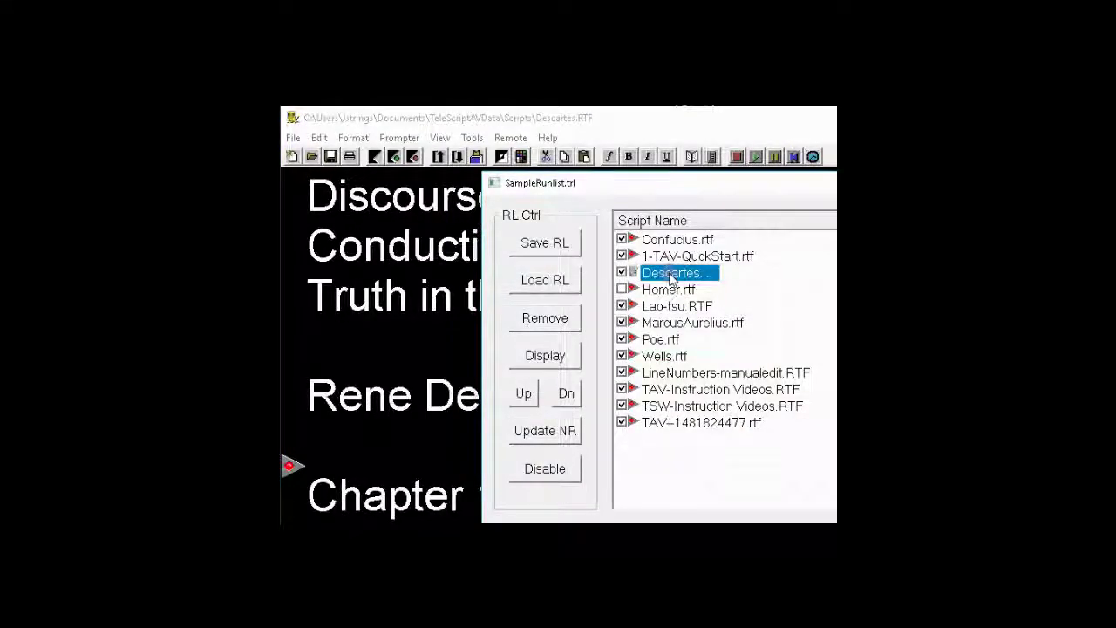
left_click(671, 276)
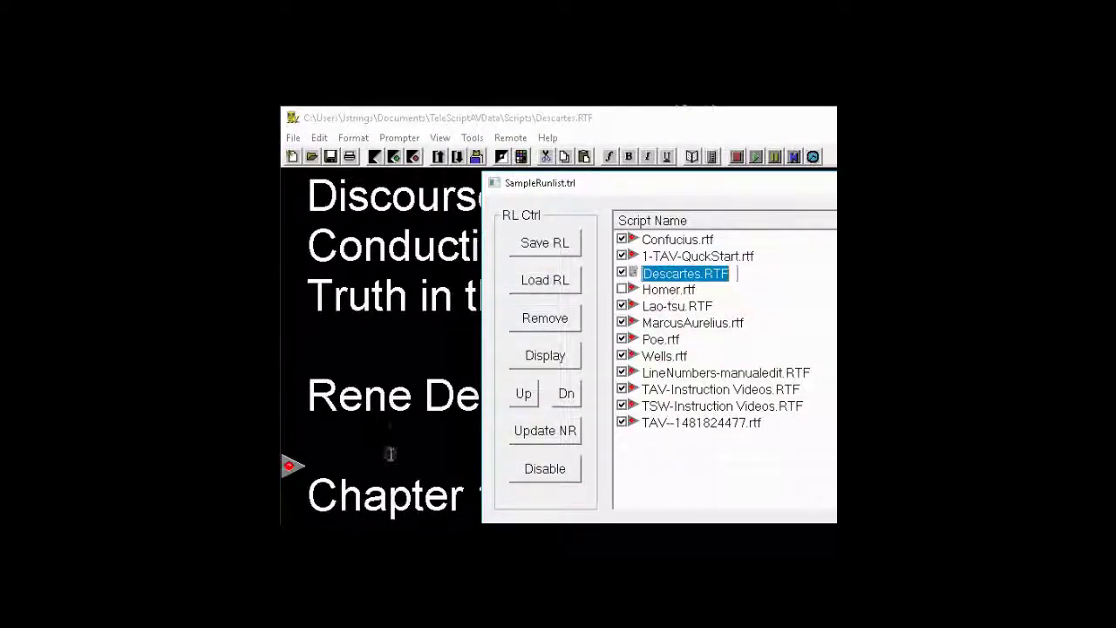
- Show the TAV Controller again, advance from Descartes to the next checked script, and select Lao-tsu in the run list
left_click(711, 157)
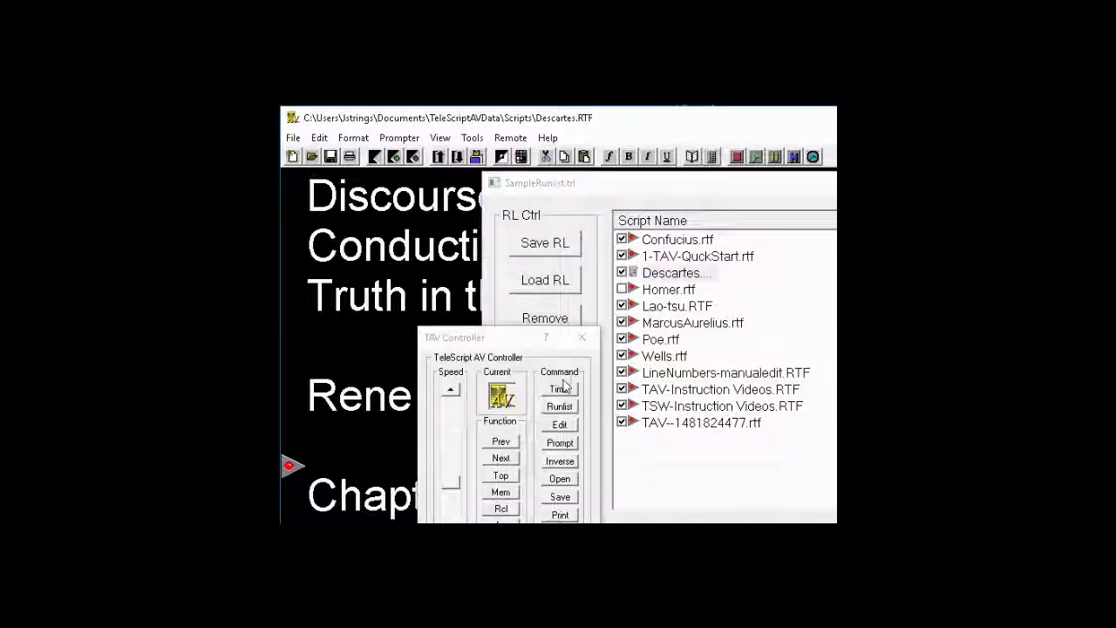
left_click(504, 459)
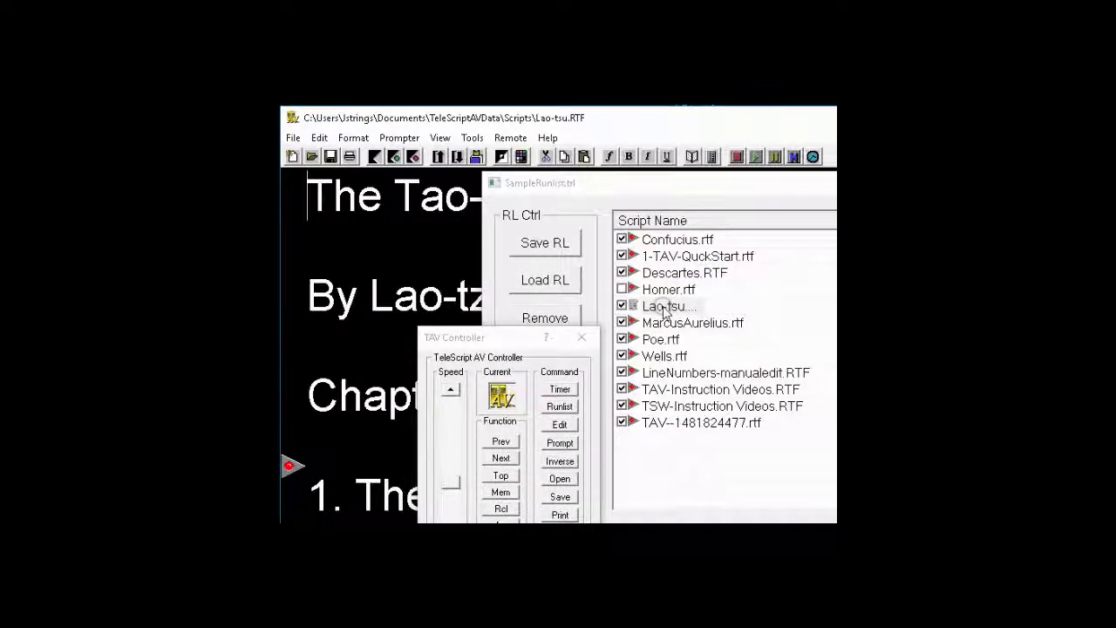
left_click(664, 307)
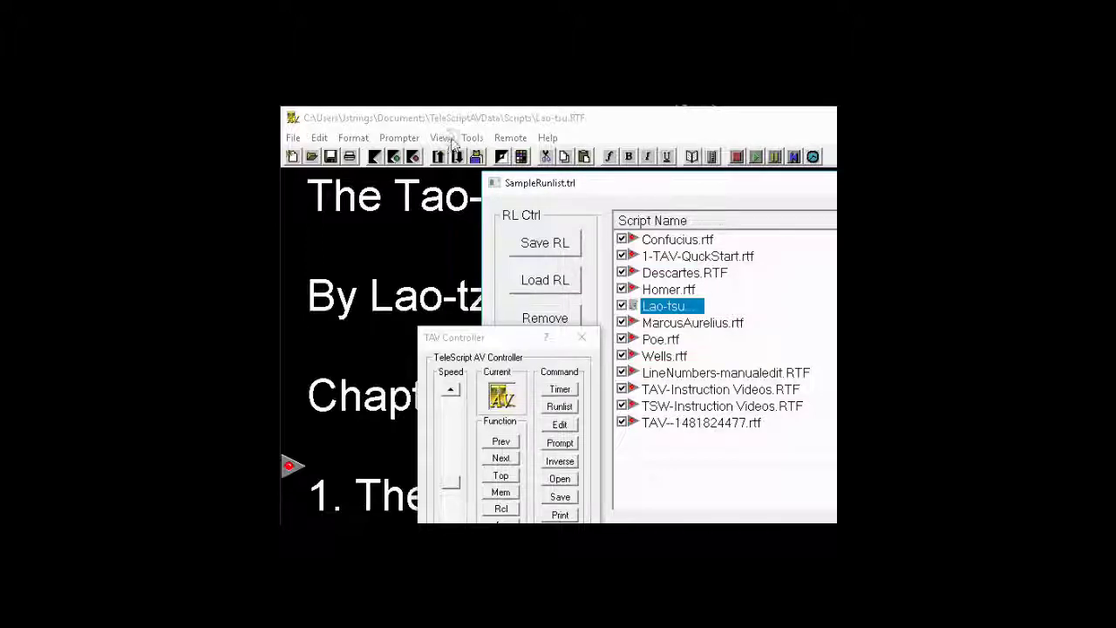
- Turn off skipping of unchecked run list scripts when linking forward in the Prompter preferences
left_click(471, 138)
left_click(487, 155)
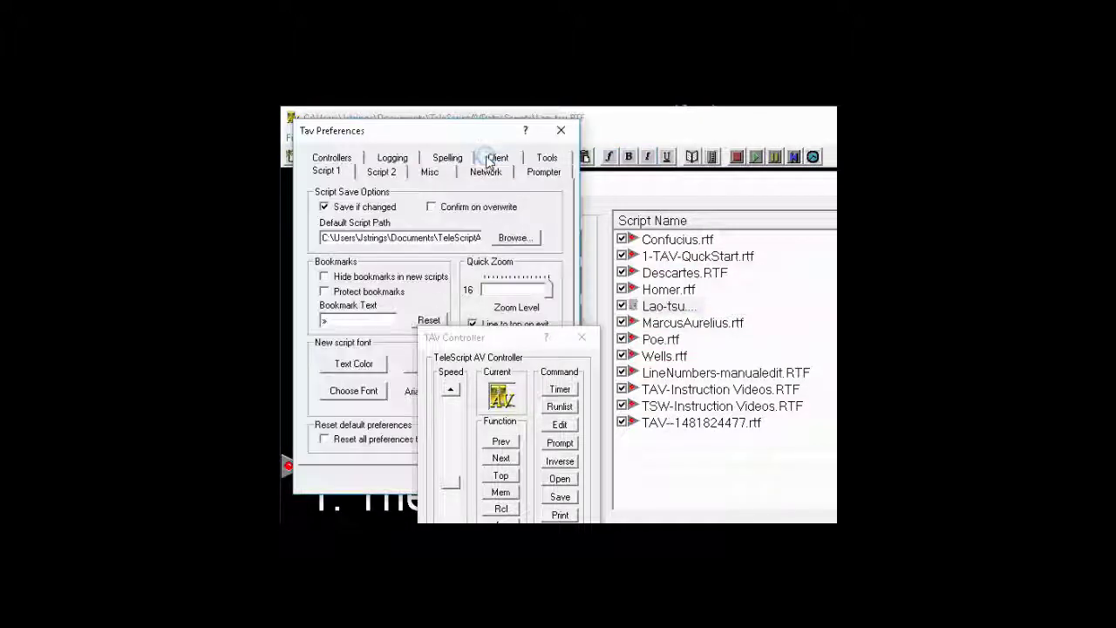
left_click(544, 173)
left_click_drag(433, 131, 667, 153)
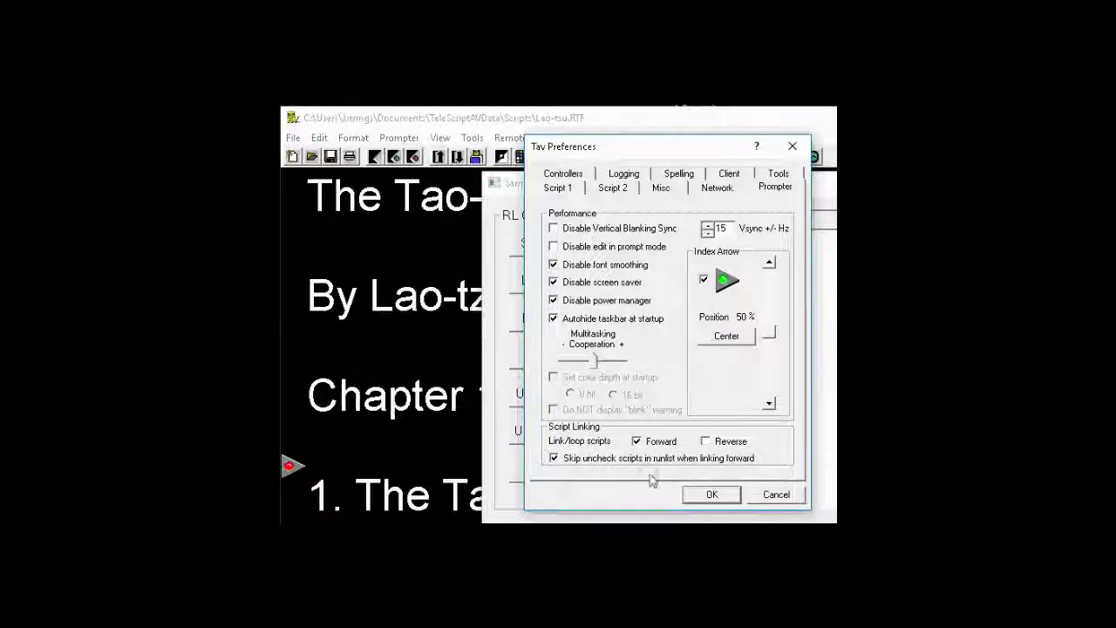
left_click(555, 458)
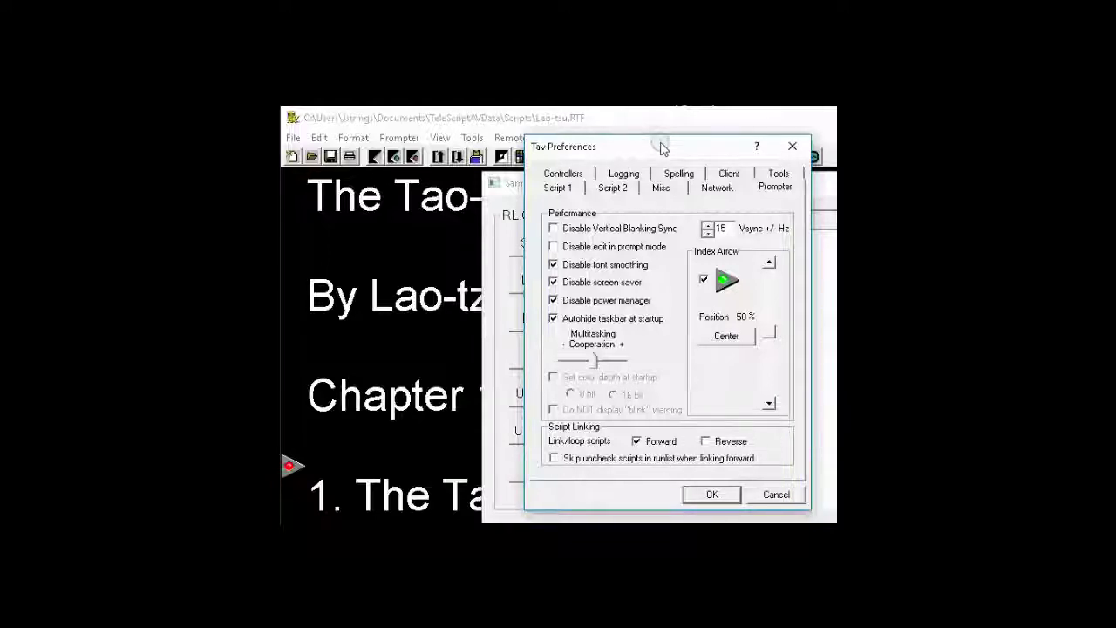
left_click_drag(659, 144, 624, 154)
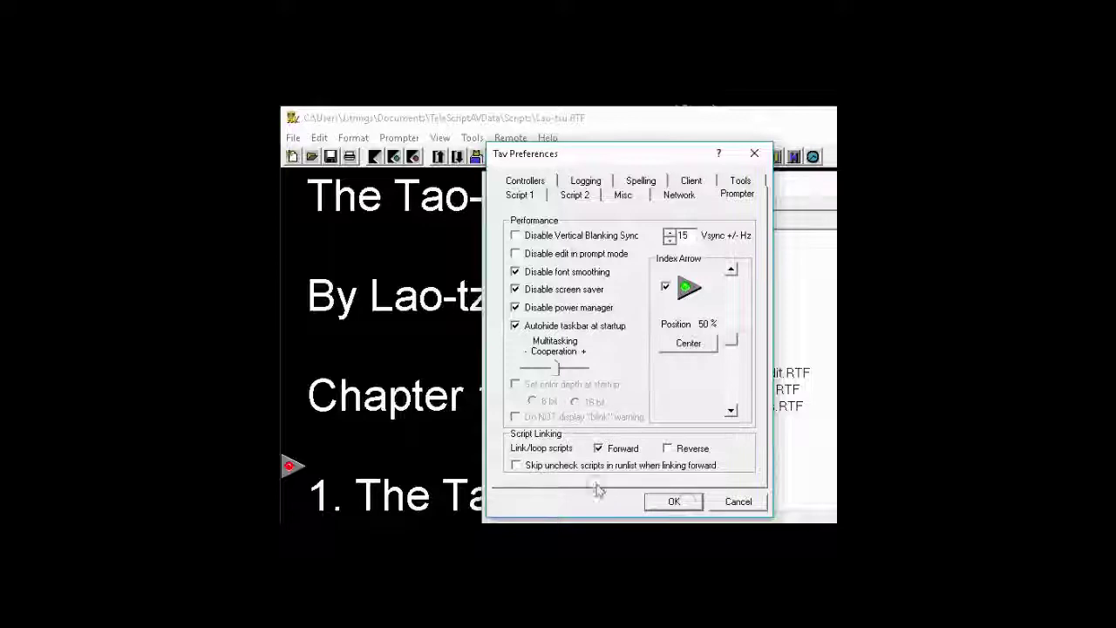
left_click(674, 502)
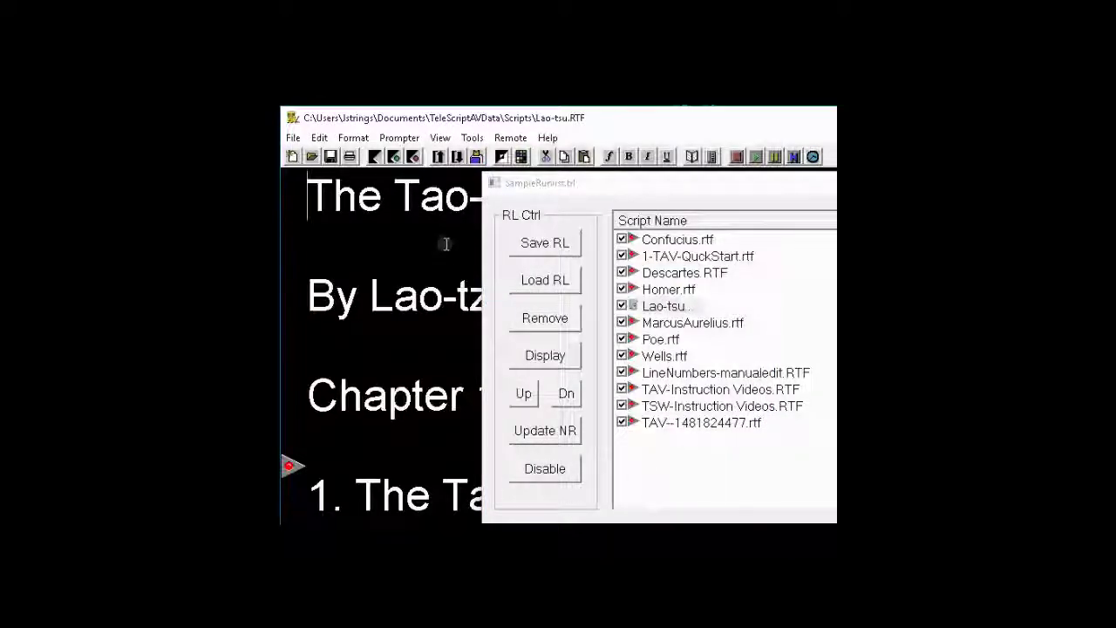